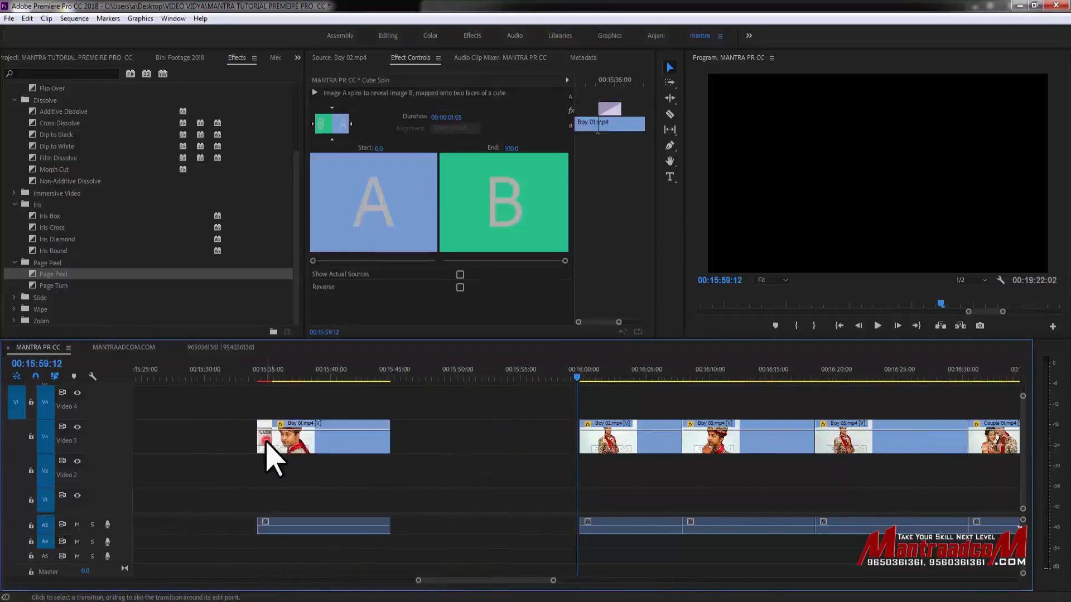
Step: Delete the transition at the start of Boy 01.mp4, apply Cube Spin to both ends of the clip, and preview it
left_click(266, 442)
key("Delete")
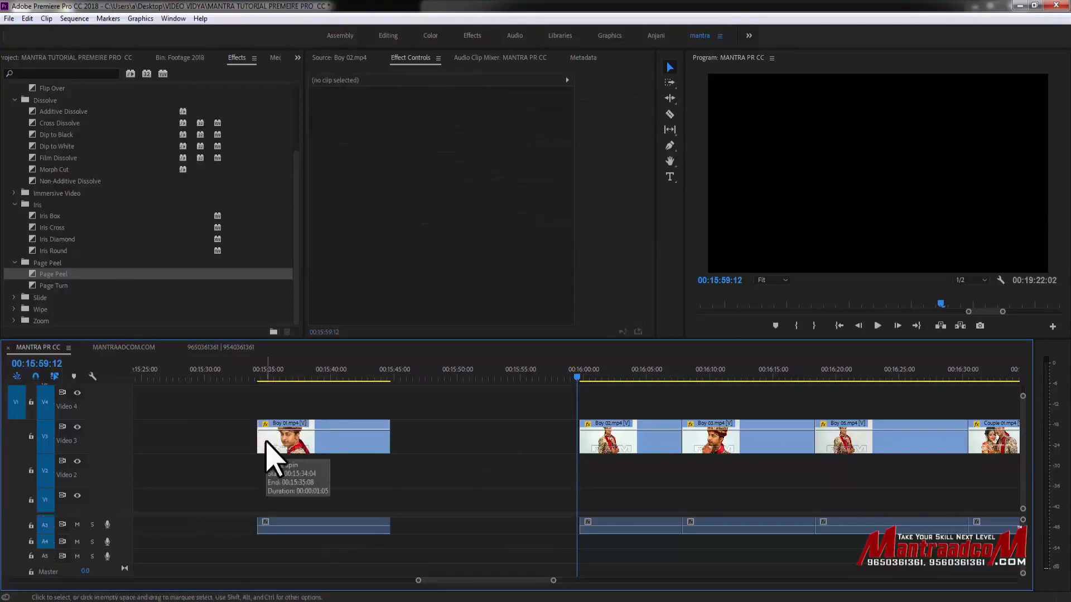
scroll(84, 196, "up", 3)
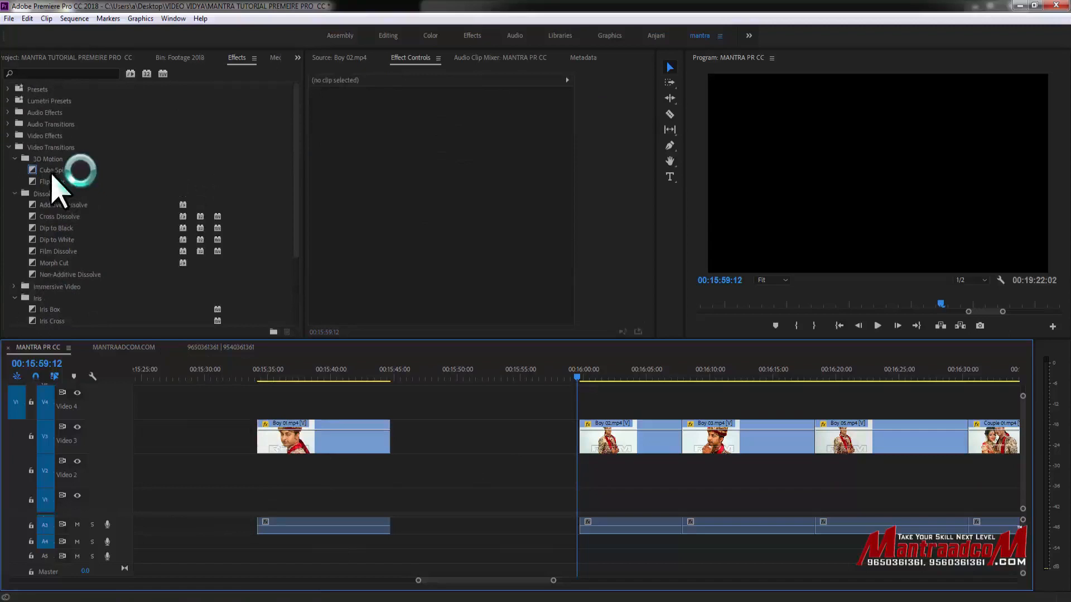
left_click_drag(49, 171, 266, 441)
left_click_drag(48, 170, 385, 441)
left_click(378, 377)
left_click_drag(379, 373, 270, 383)
Step: Move Boy 02.mp4 onto Video 2 beneath the start of Boy 01.mp4 and scrub through the overlap
left_click_drag(608, 446, 225, 460)
left_click_drag(246, 382, 260, 380)
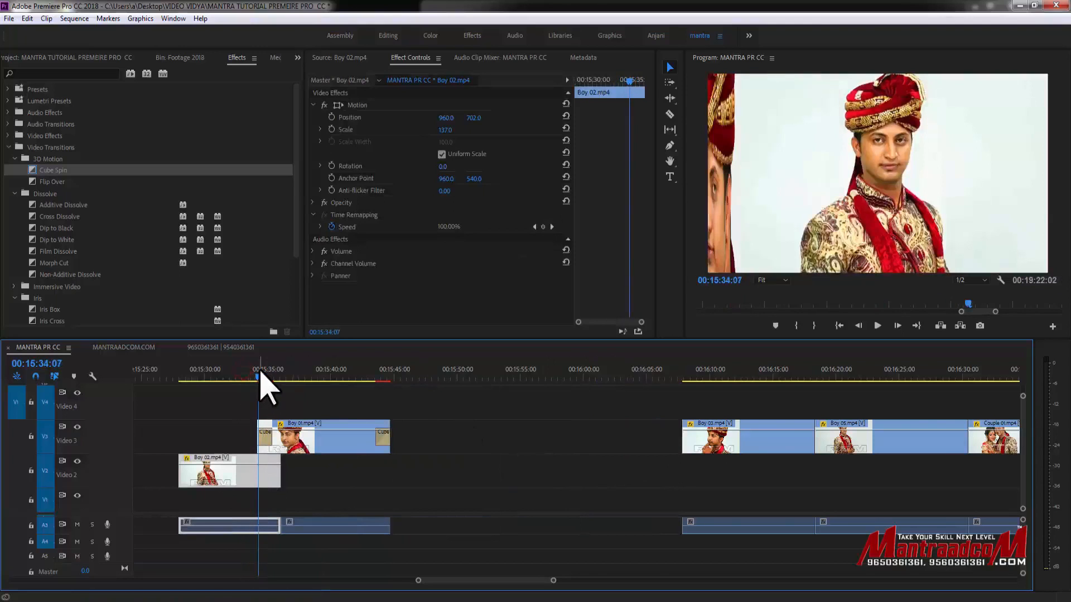
Step: Move Boy 03.mp4 down to Video 2 and place the MANTRA_HD CHORMA LAPMOB clip on Video 2 beneath the end of Boy 01.mp4
key("minus")
key("minus")
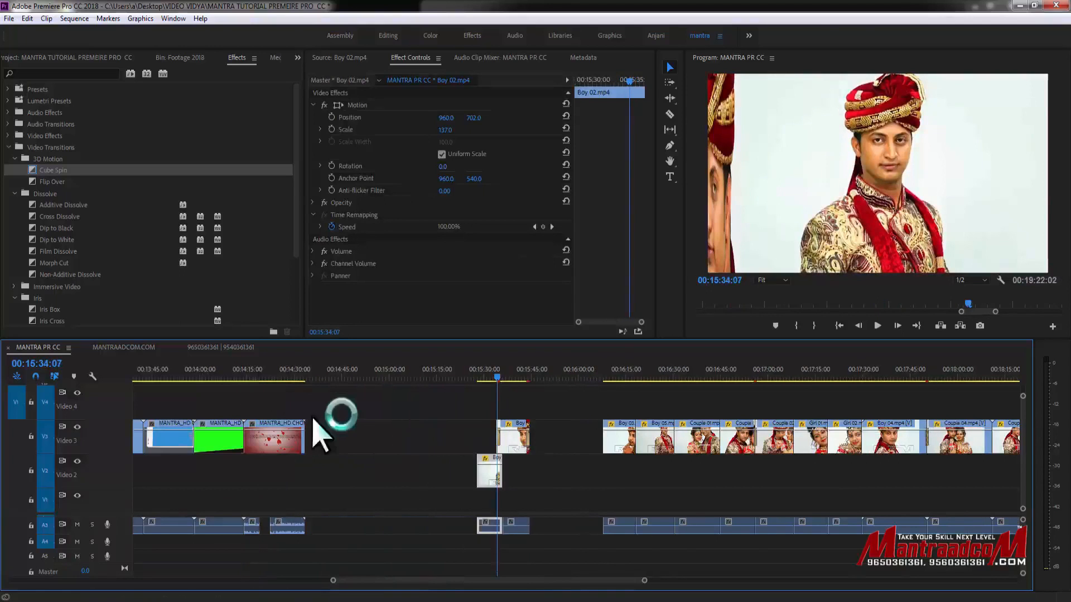
left_click(282, 438)
left_click_drag(270, 451, 556, 471)
left_click(522, 379)
key("space")
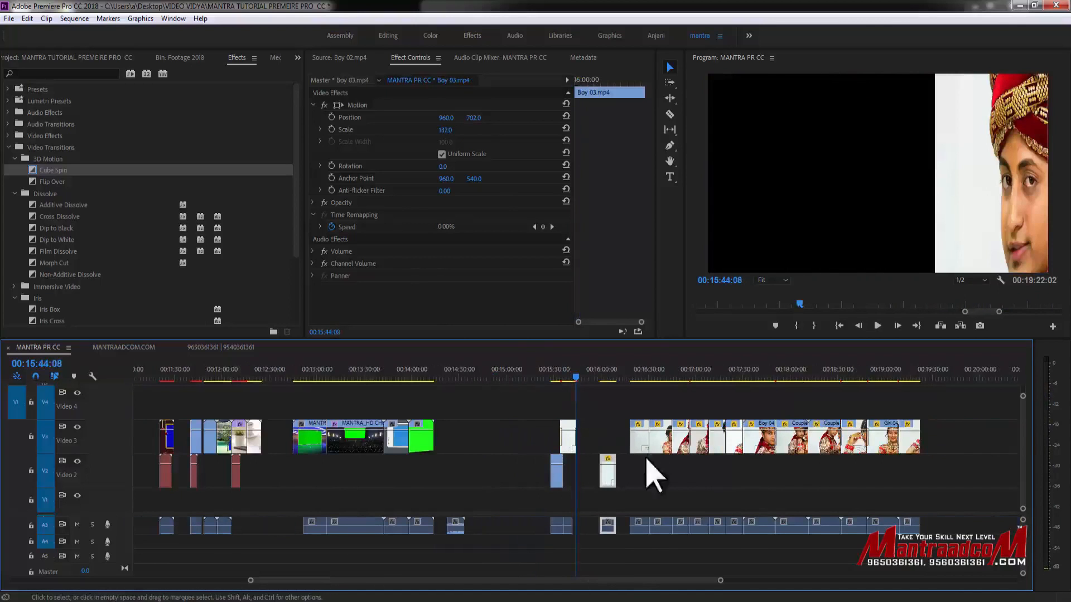
left_click(256, 372)
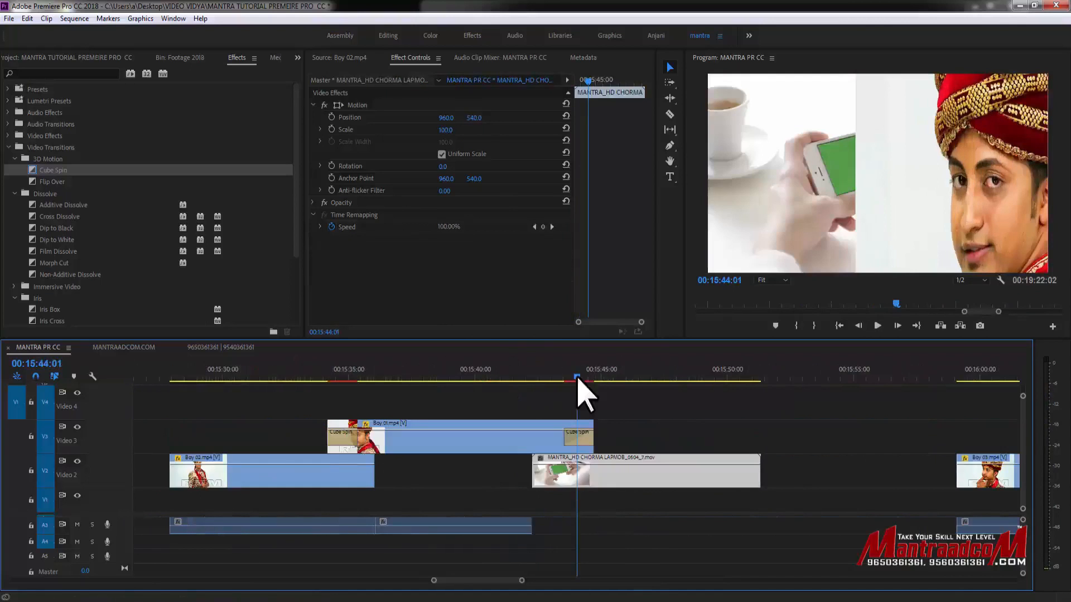
Step: Scrub through both Cube Spin transitions on Boy 01.mp4 and shift the LAPMOB clip on Video 2 slightly later
left_click(322, 365)
left_click_drag(325, 366, 357, 367)
left_click_drag(535, 385, 580, 383)
left_click_drag(564, 469, 586, 468)
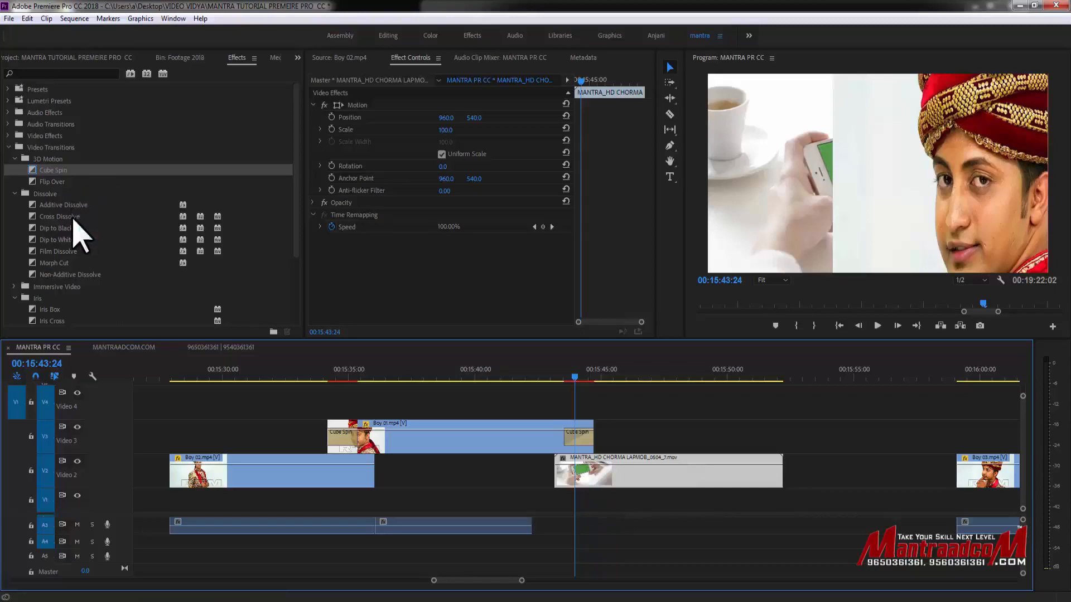
Step: Replace the Cube Spin at the start of Boy 01.mp4 with Iris Box and preview it
scroll(75, 238, "down", 4)
left_click_drag(44, 218, 355, 471)
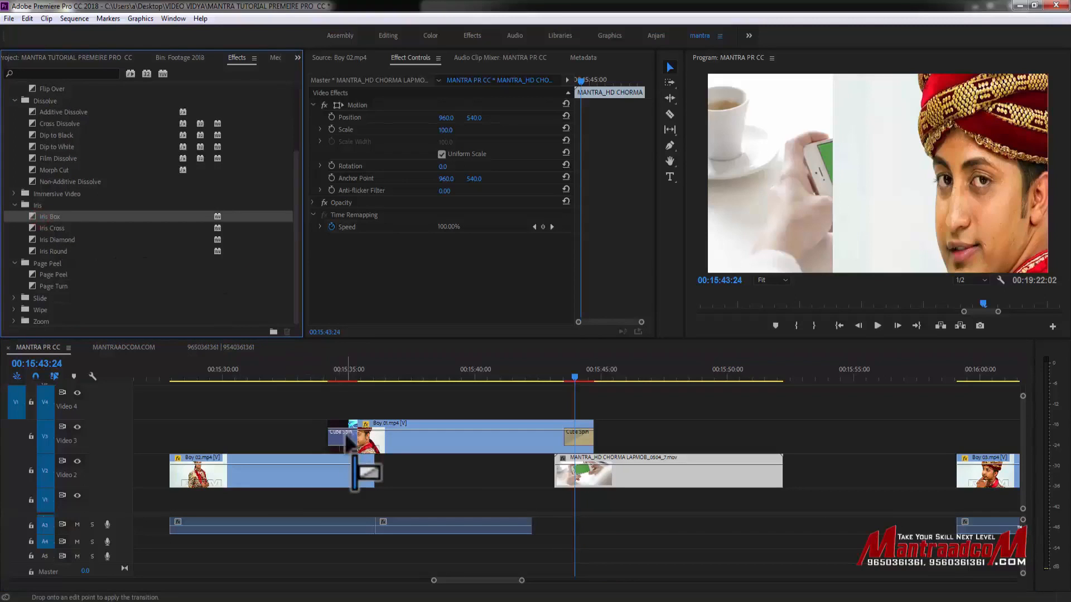
left_click_drag(354, 472, 342, 436)
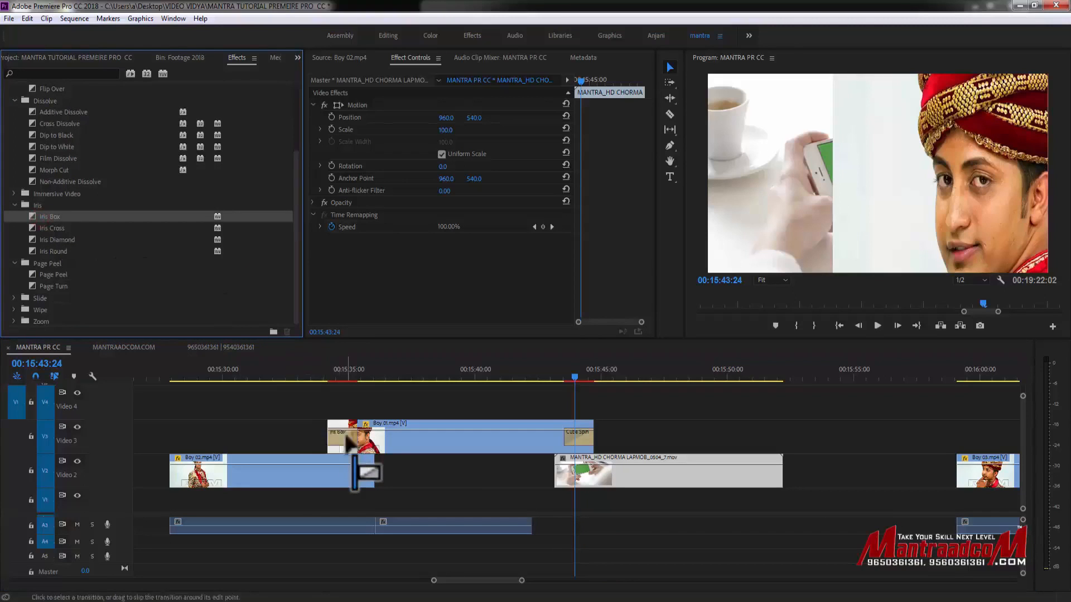
left_click(335, 379)
mouse_move(338, 377)
left_mouse_down()
mouse_move(357, 380)
mouse_move(342, 380)
left_mouse_up()
Step: Replace the Cube Spin at the end of Boy 01.mp4 with Iris Round and scrub back through the clip
left_click_drag(53, 251, 576, 426)
left_click_drag(569, 378, 333, 392)
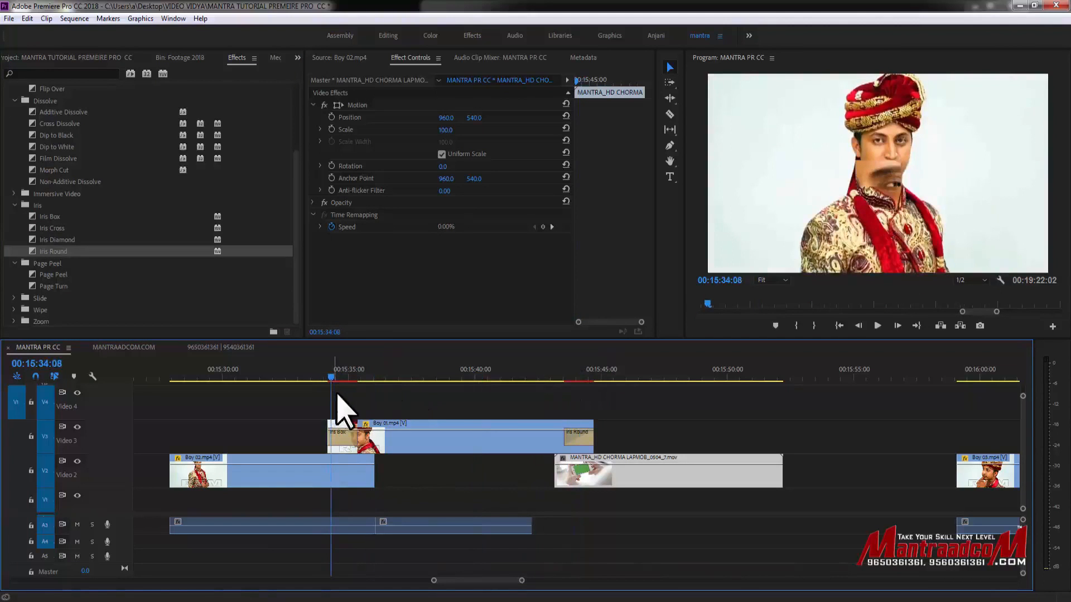
left_click(347, 397)
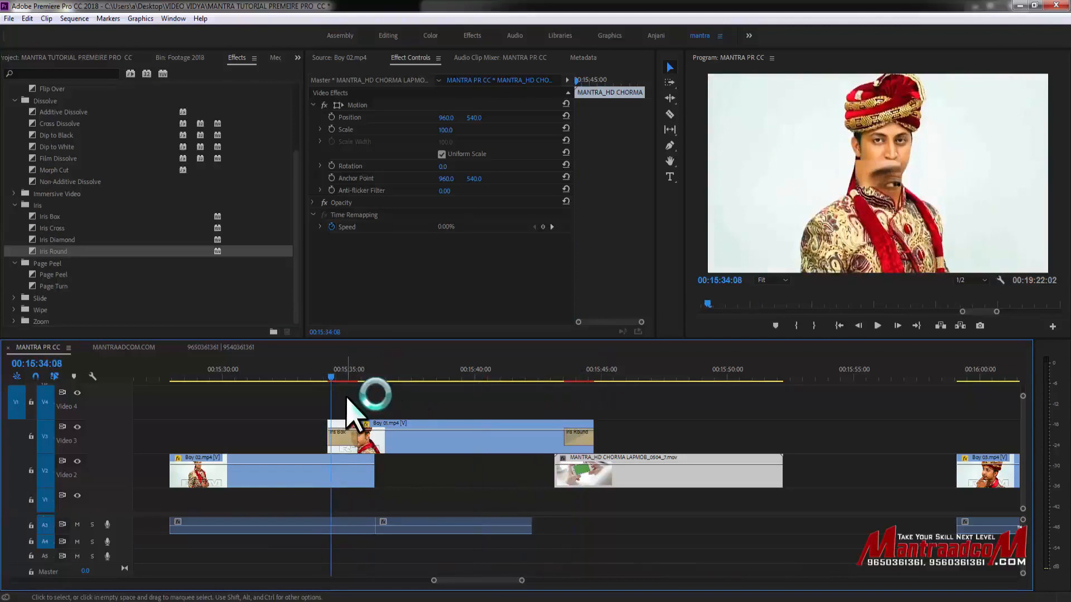
Step: Clear the Iris Round transition from the end of Boy 01.mp4
key("minus")
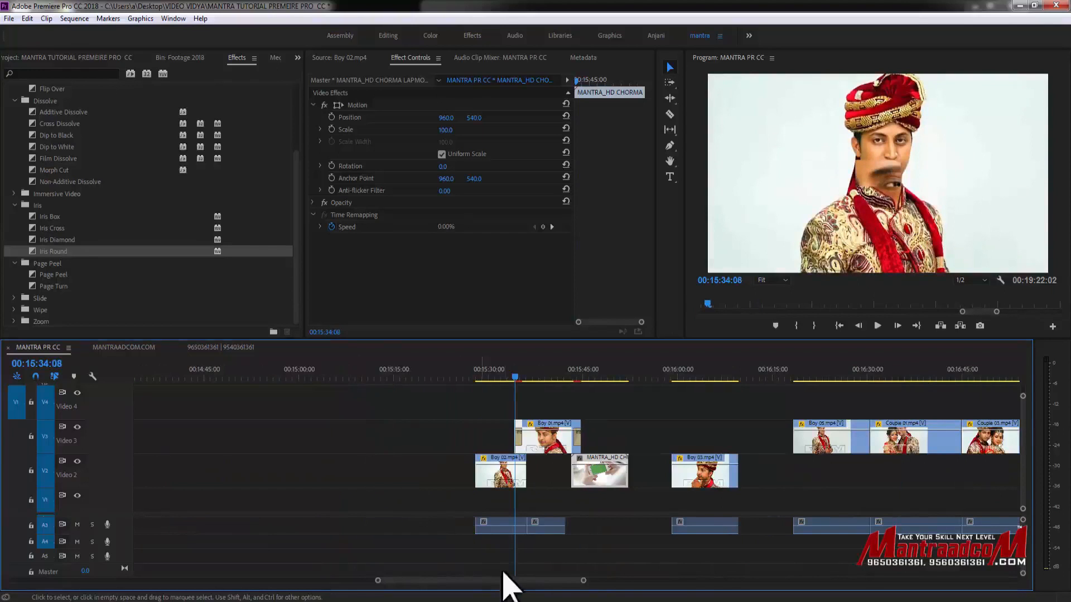
left_click_drag(471, 579, 504, 581)
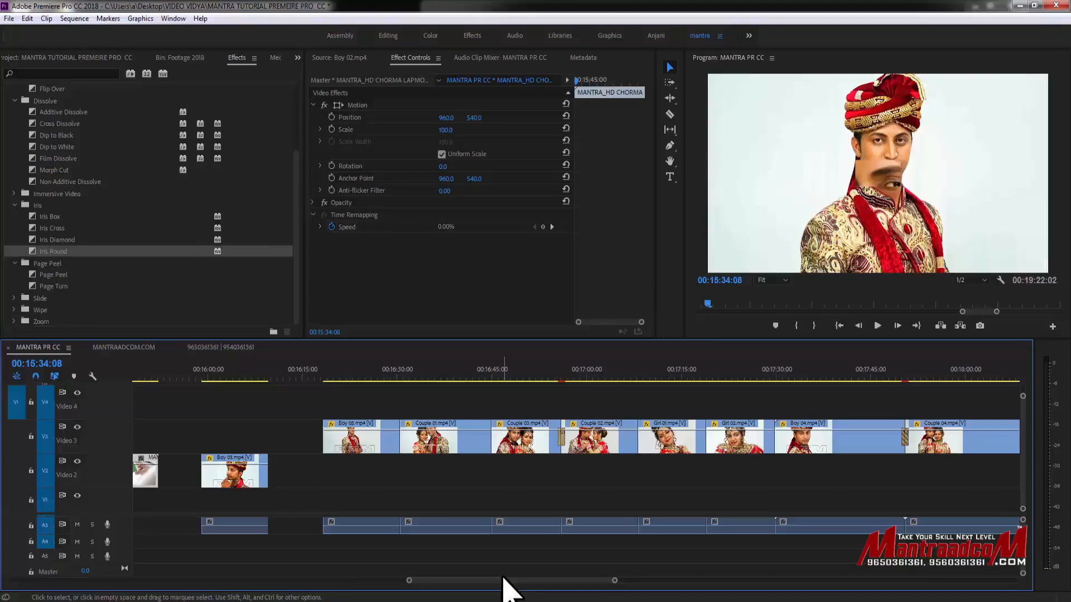
left_click_drag(262, 370, 164, 454)
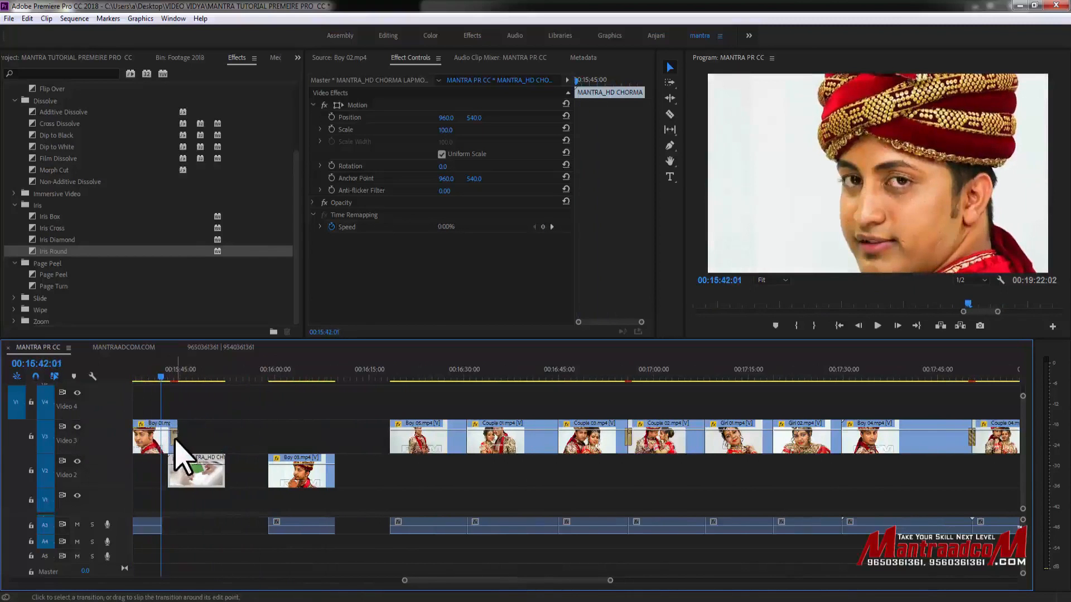
left_click(173, 443)
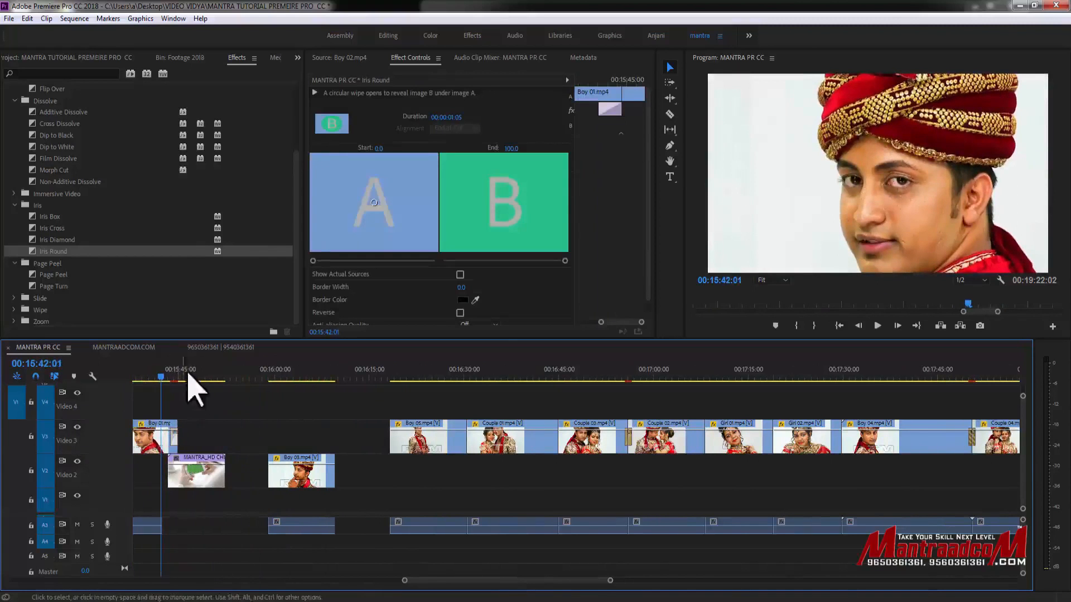
left_click(193, 439)
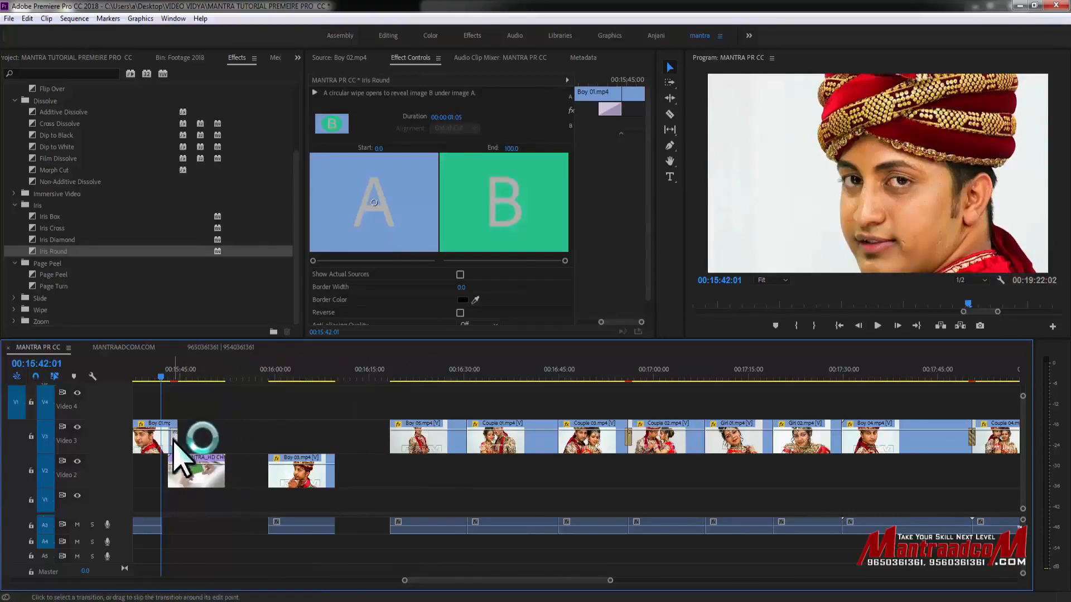
right_click(172, 440)
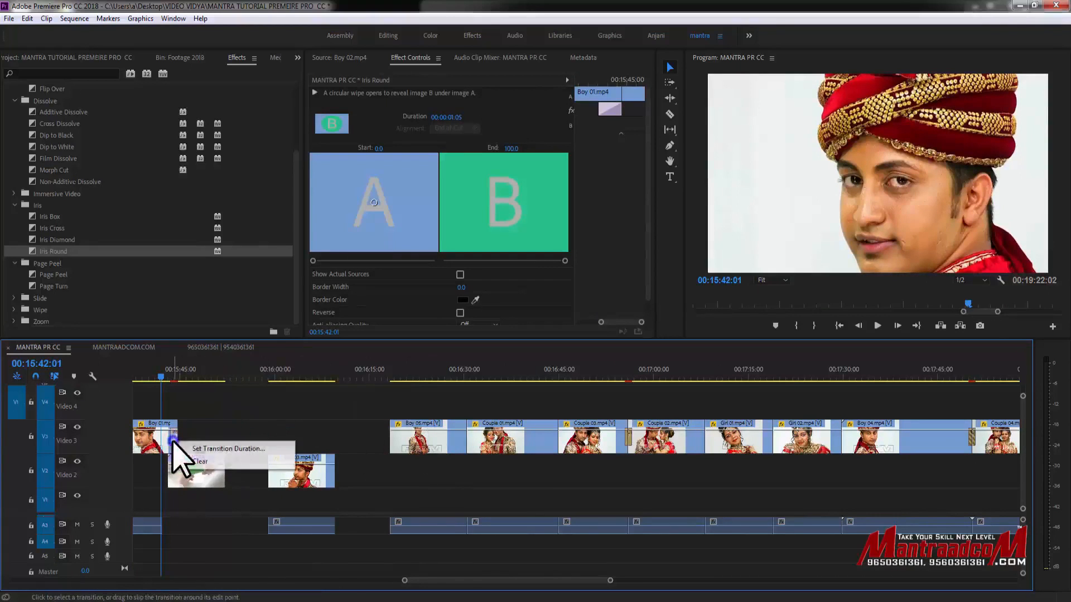
left_click(199, 461)
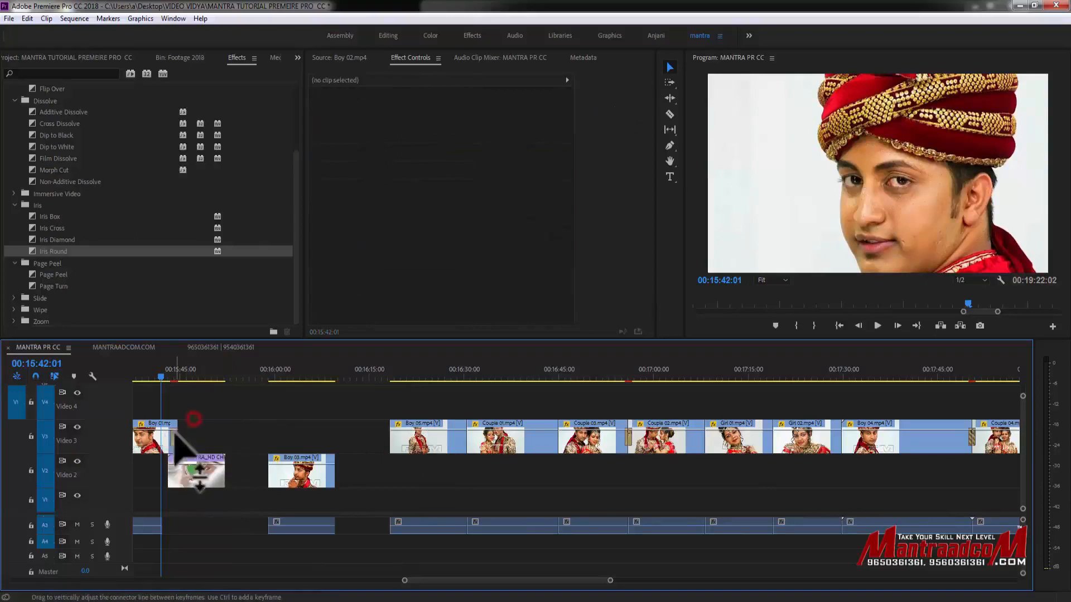
Step: Apply the default transition to the end of Boy 01.mp4 and to the start of Boy 05.mp4
left_click(169, 437)
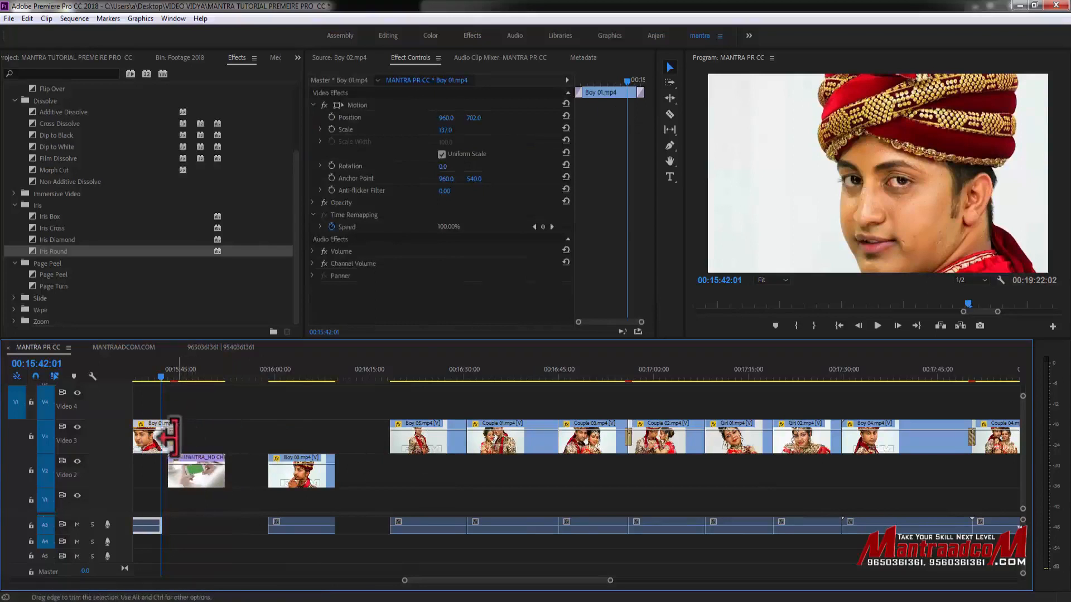
left_click(174, 443)
left_click(390, 436)
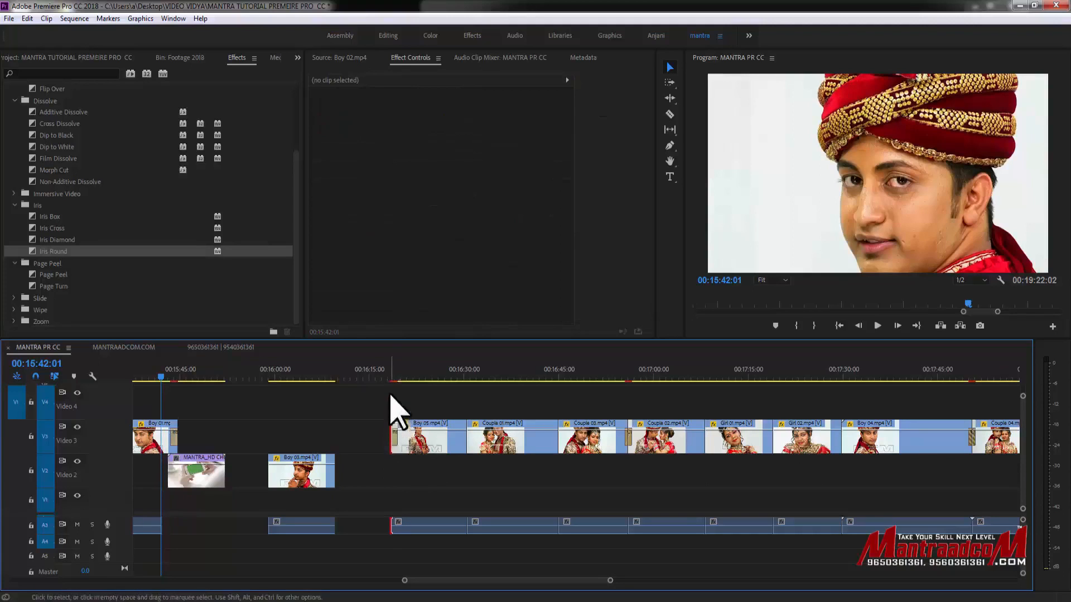
left_click(393, 378)
Step: Apply the default transition at the cut between Couple 01.mp4 and Couple 03.mp4 and scrub through it
left_click(560, 375)
left_click_drag(560, 371, 558, 370)
left_click(554, 435)
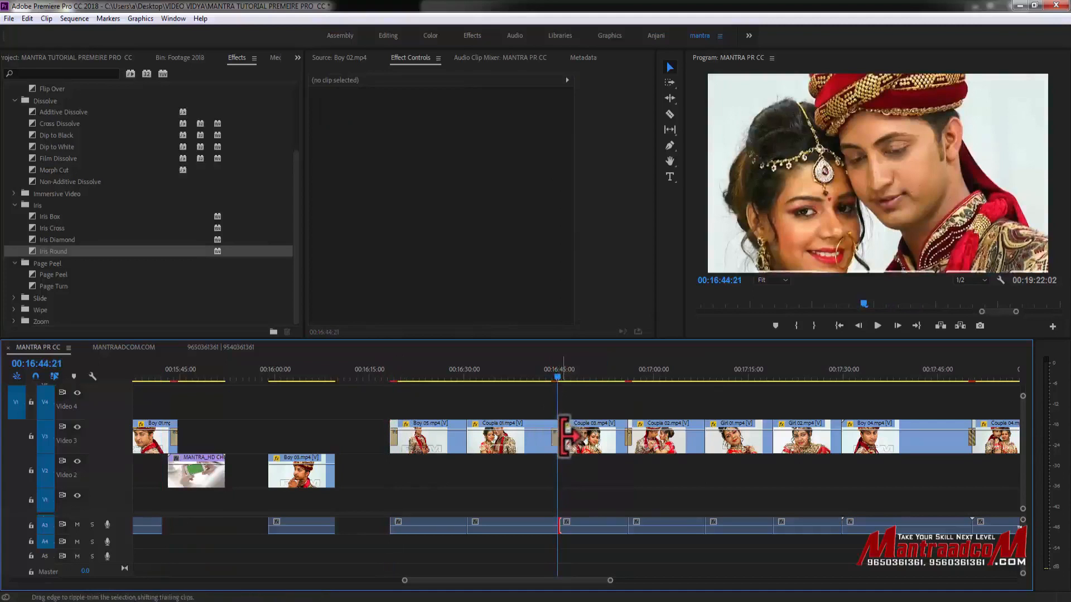
left_click(556, 377)
left_click_drag(556, 376, 555, 382)
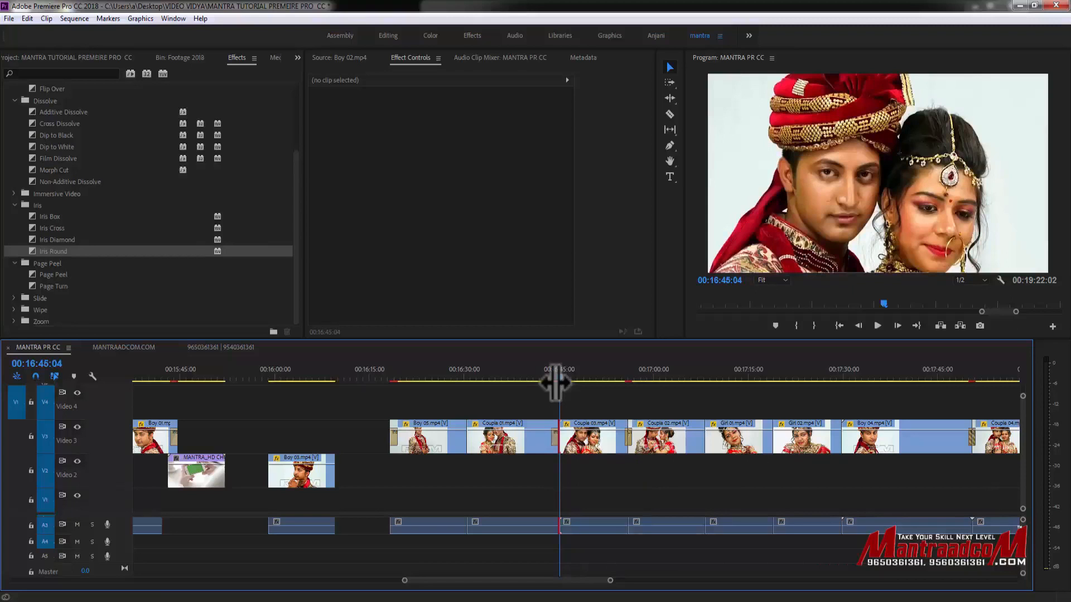
Step: Try the default transition on the selected clips Girl 01, Girl 02 and Boy 04, and undo it
left_click_drag(555, 383, 774, 372)
key("shift+d")
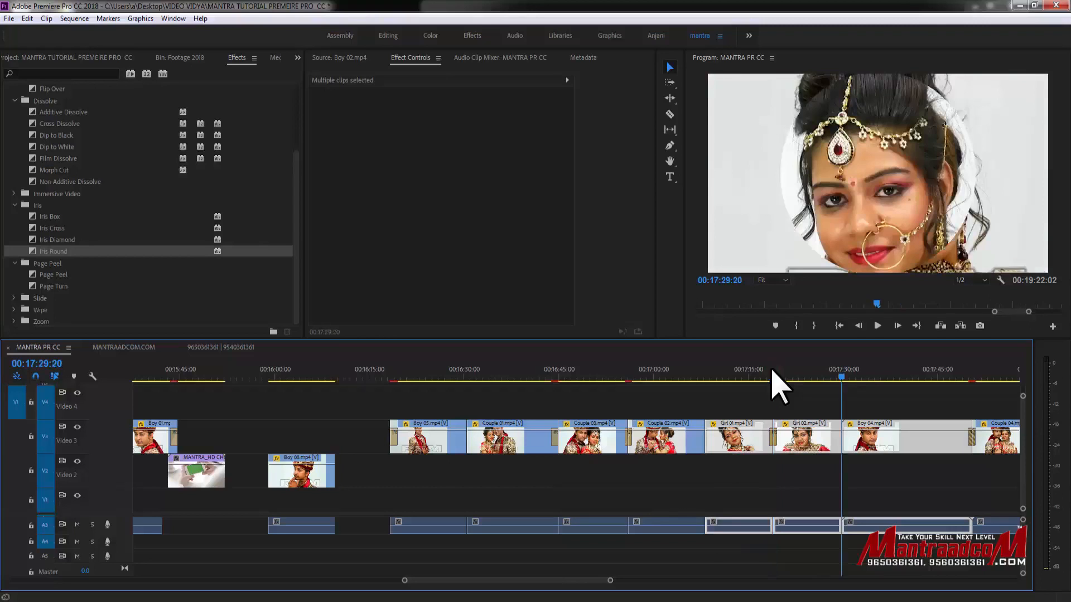
key("Up")
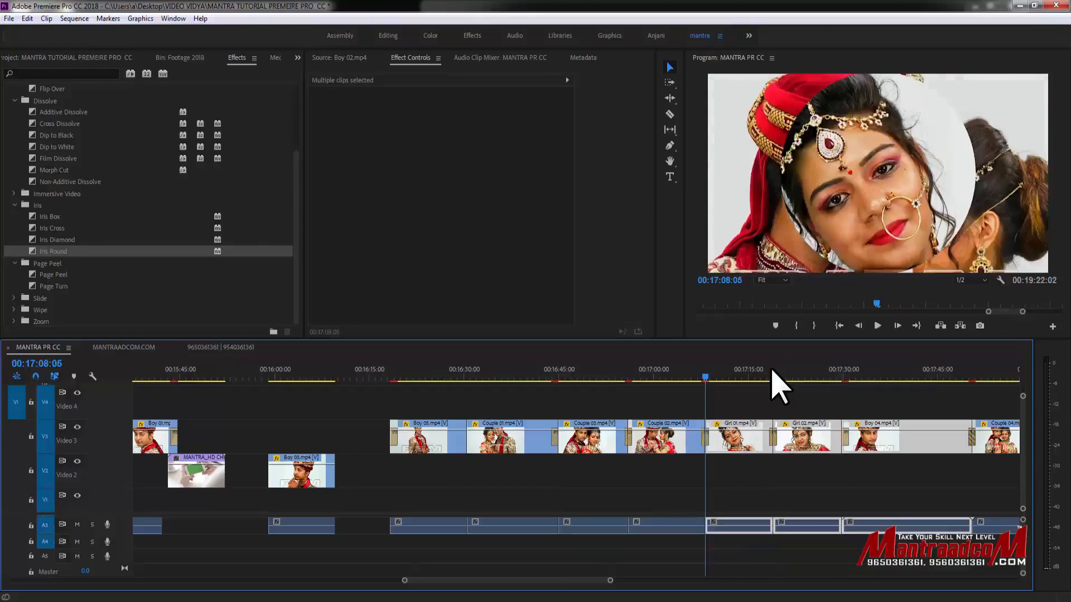
key("ctrl+z")
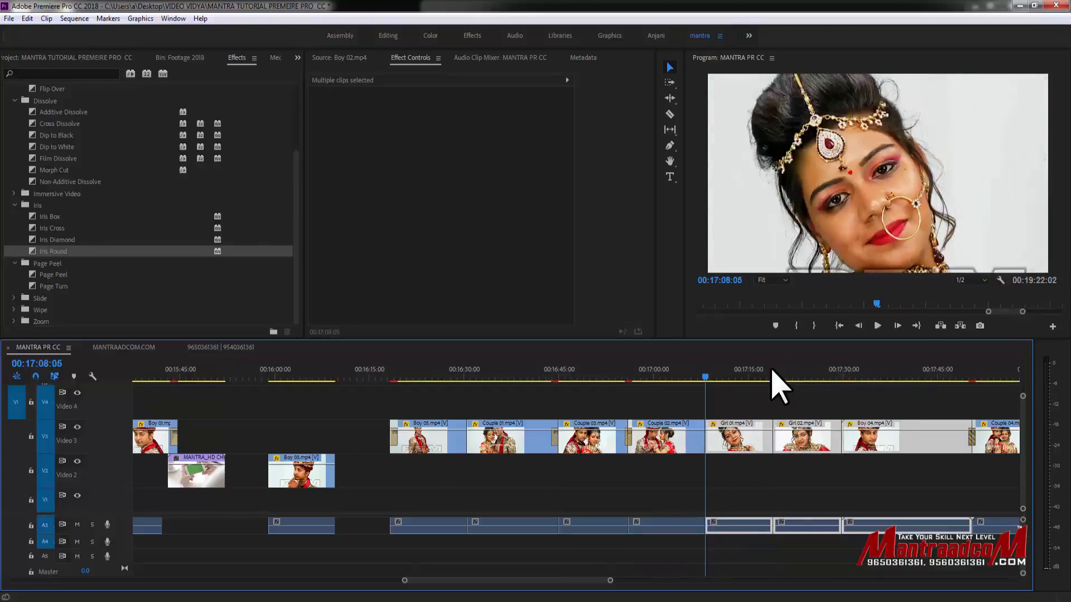
Step: Go back to the cut between Boy 05.mp4 and Couple 01.mp4 and apply the default transition there
key("Up")
key("Up")
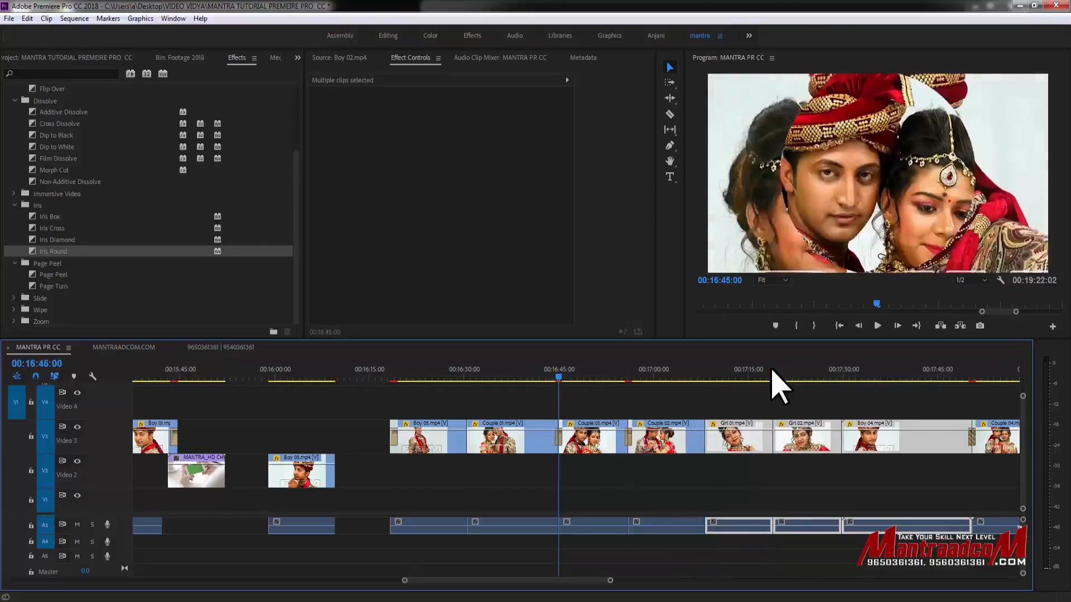
key("Up")
Step: Step frame by frame back and forth through the transition between Boy 05.mp4 and Couple 01.mp4
key("Left")
key("Left")
key("Left")
key("Left")
key("Left")
key("Left")
key("Left")
key("Left")
key("Left")
key("Left")
key("Left")
key("Left")
key("Left")
key("Left")
key("Left")
key("Left")
key("Left")
key("Left")
key("Left")
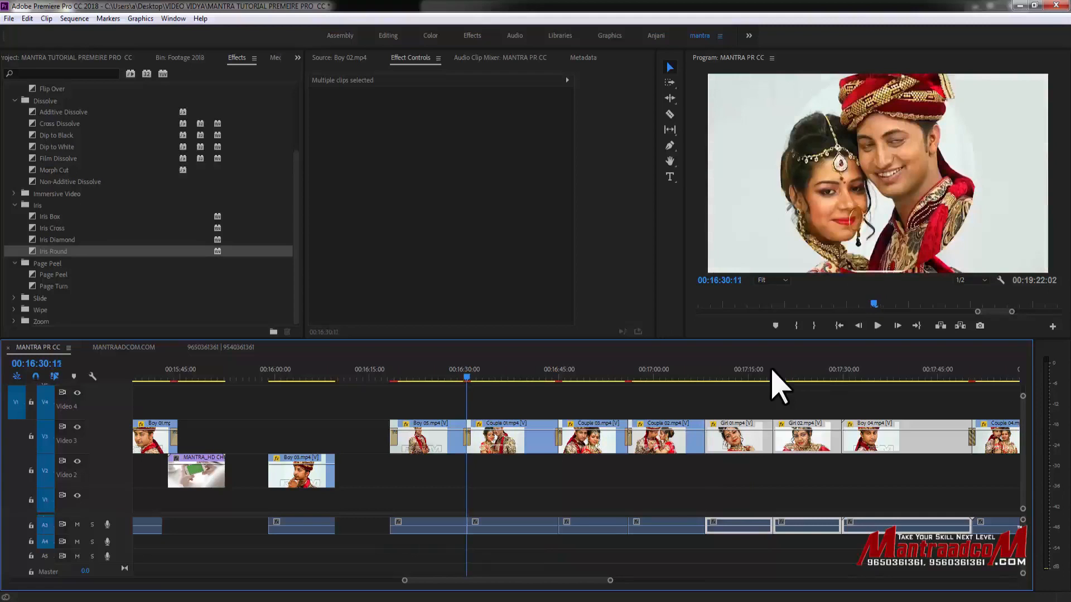
key("Right")
key("Right")
key("Right")
key("Right")
key("Right")
key("Right")
key("Right")
key("Right")
key("Right")
key("Right")
key("Right")
key("Right")
key("Right")
key("Right")
key("Right")
key("Right")
key("Right")
key("Right")
key("Right")
key("Right")
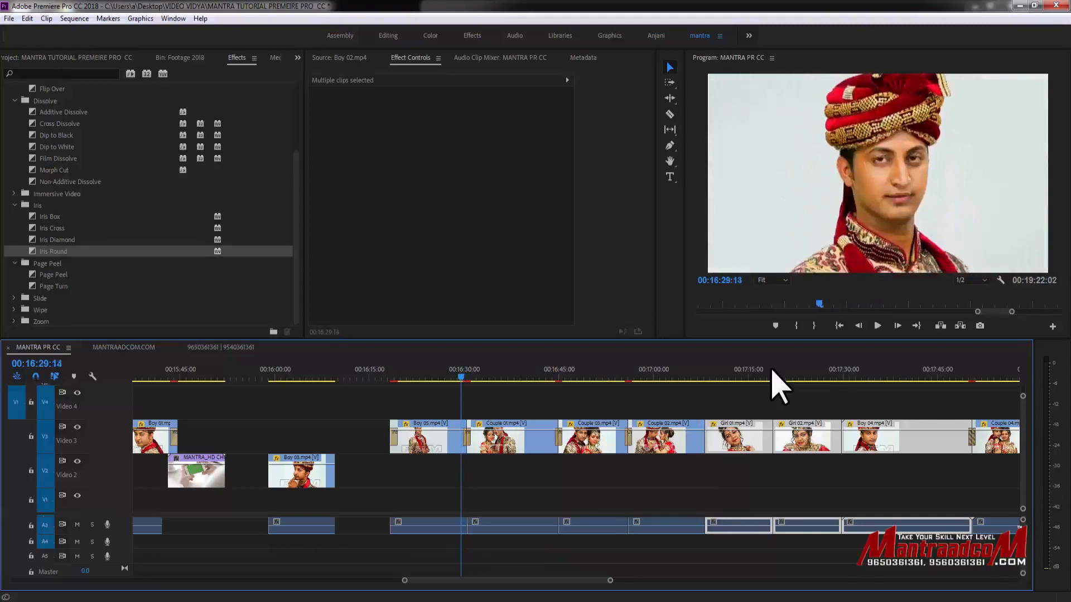
key("Right")
key("Right")
key("Right")
key("Right")
key("Right")
key("Right")
key("Right")
key("Right")
key("Right")
key("Right")
key("Right")
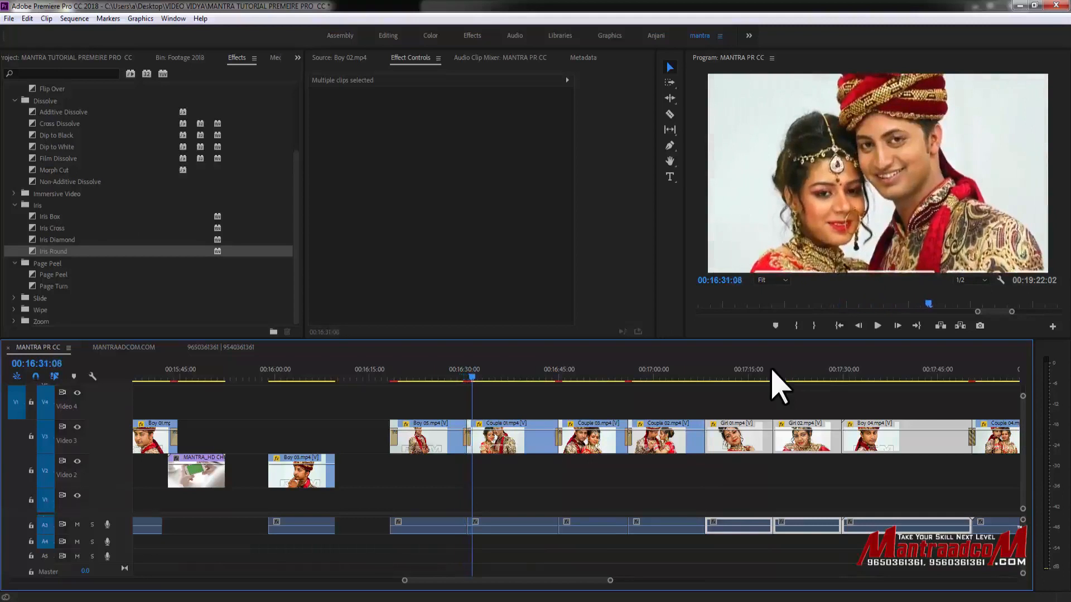
Step: Examine the Iris Round transition from the end of Boy 01.mp4 to the LAPMOB clip beneath it
scroll(773, 379, "up", 3)
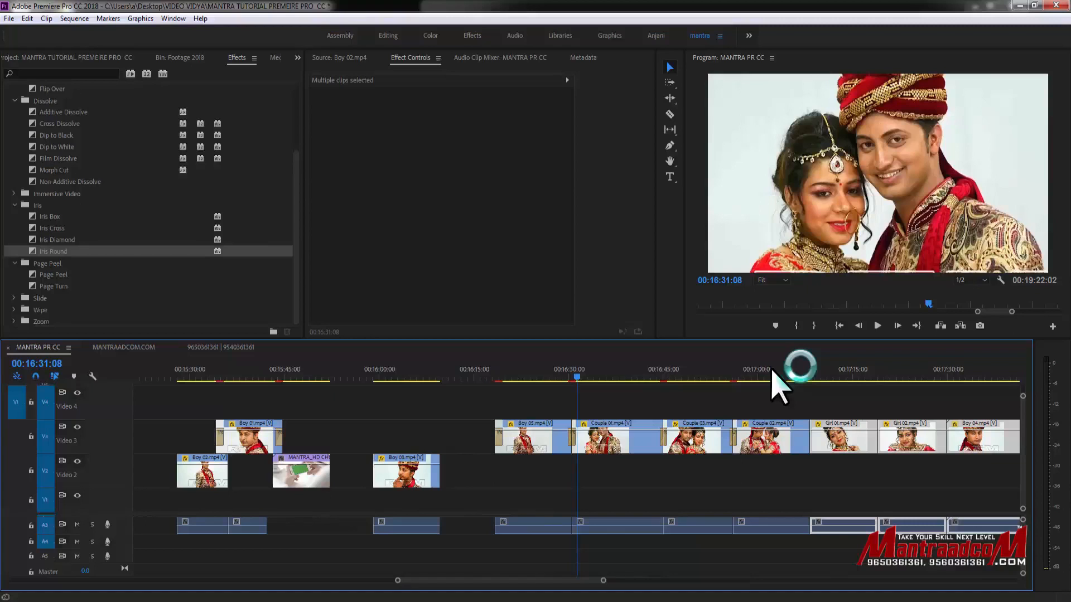
left_click_drag(271, 372, 275, 372)
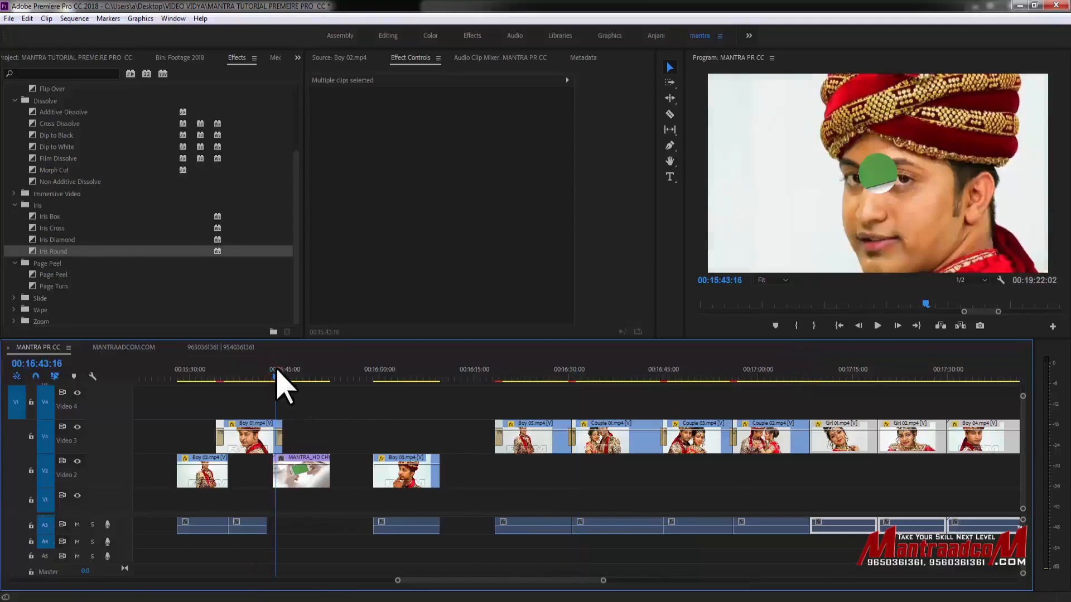
left_click(297, 236)
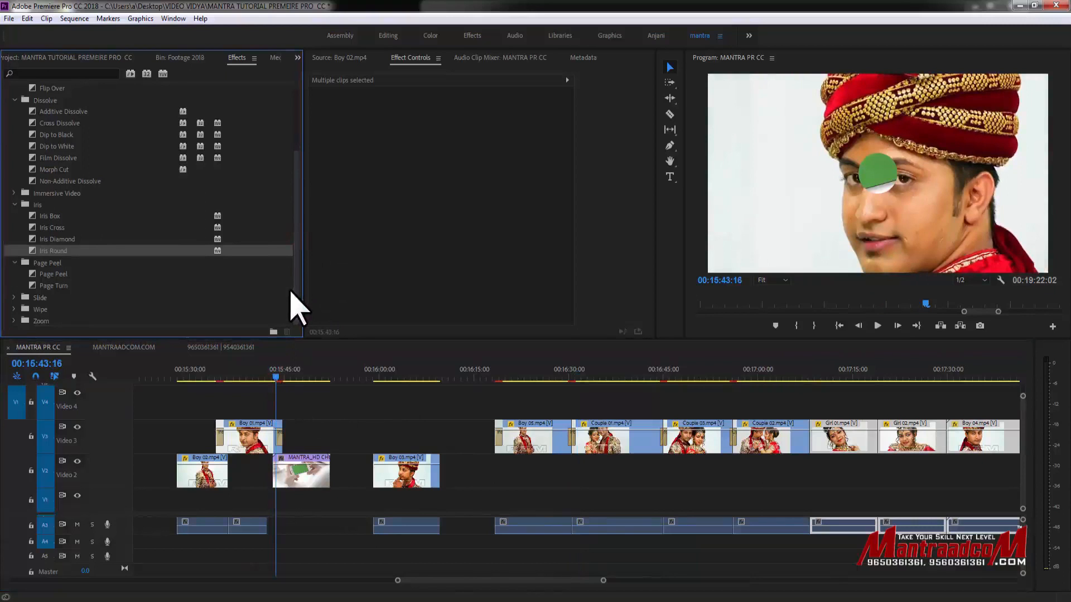
left_click(280, 379)
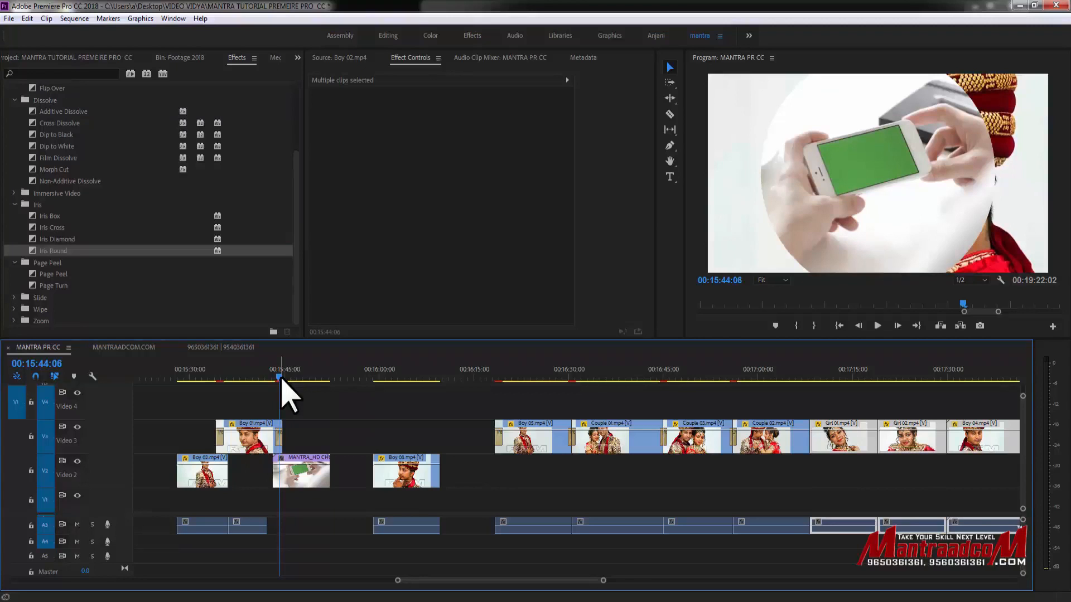
left_click(275, 379)
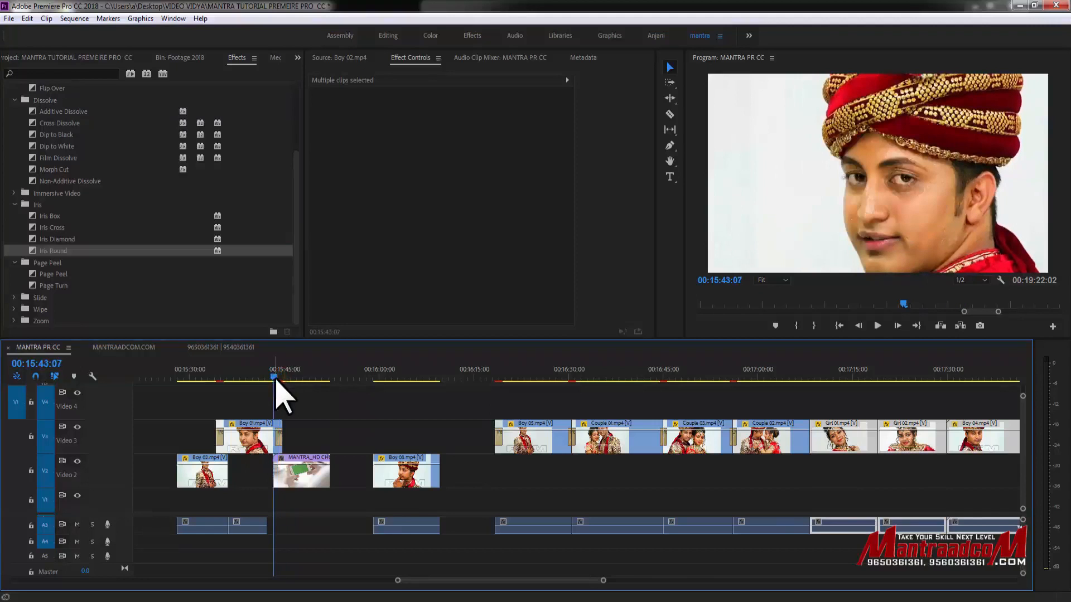
key("=")
key("=")
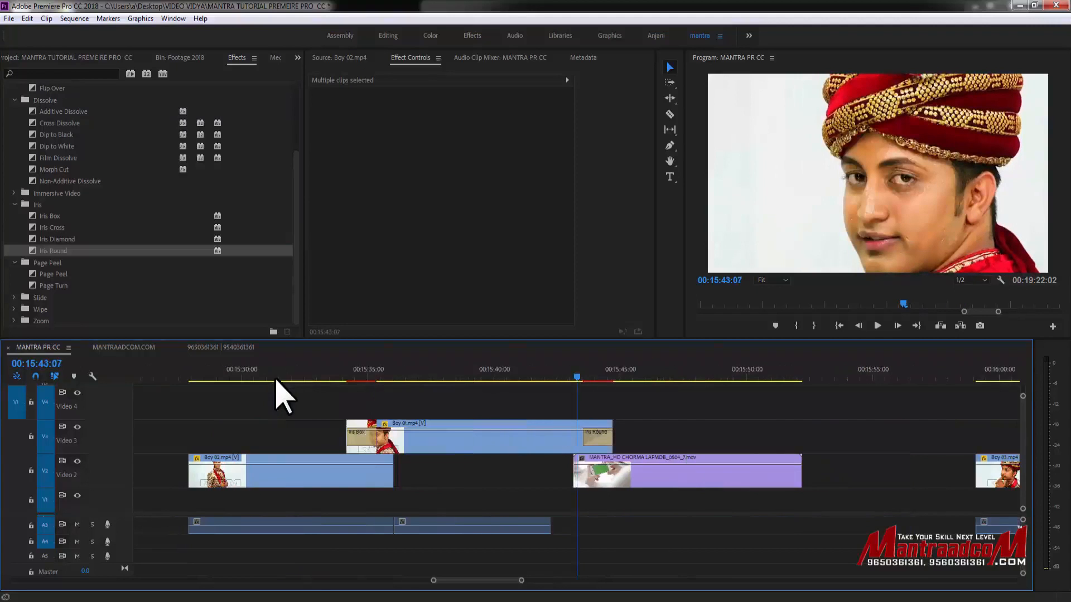
Step: Apply the Page Peel transition to the start of the MANTRA_HD CHORMA LAPMOB_0504_7.mov clip on Video 2
left_click(598, 469)
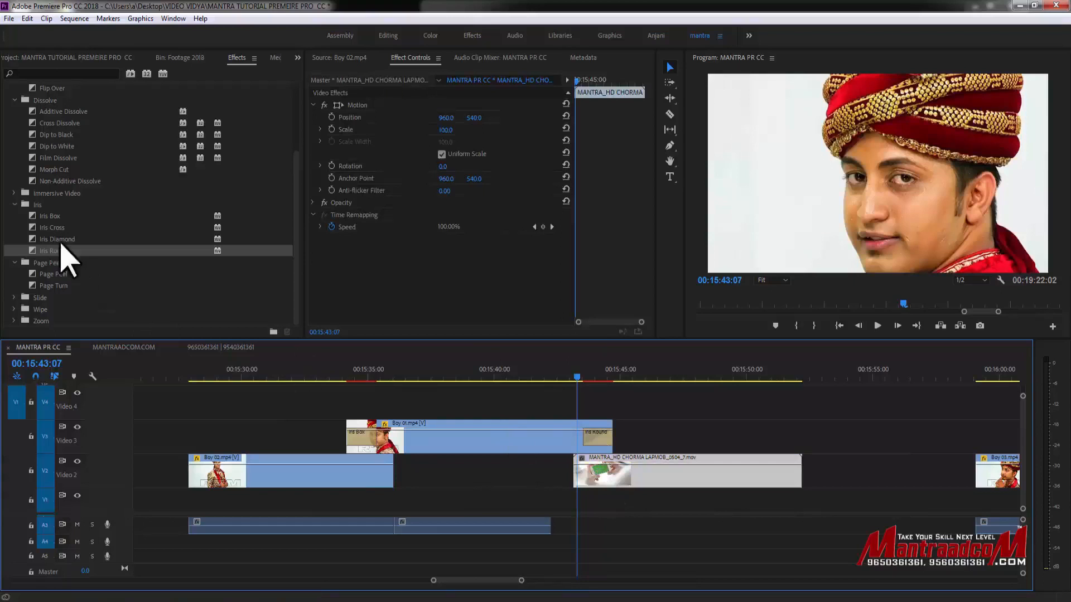
left_click_drag(54, 272, 580, 471)
left_click_drag(60, 274, 609, 502)
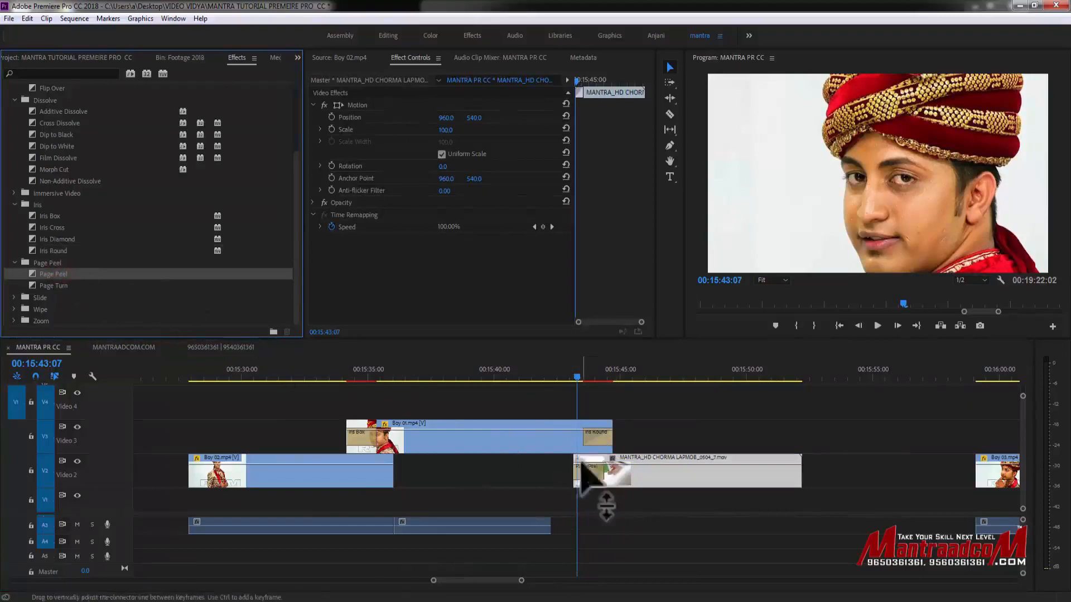
Step: Move the LAPMOB_0504_7 clip to Video 3 so that it starts directly at the end of Boy 01.mp4
left_click(570, 377)
mouse_move(576, 379)
left_mouse_down()
mouse_move(590, 379)
mouse_move(578, 379)
left_mouse_up()
left_click_drag(619, 471, 657, 467)
mouse_move(581, 381)
left_mouse_down()
mouse_move(608, 385)
mouse_move(594, 382)
left_mouse_up()
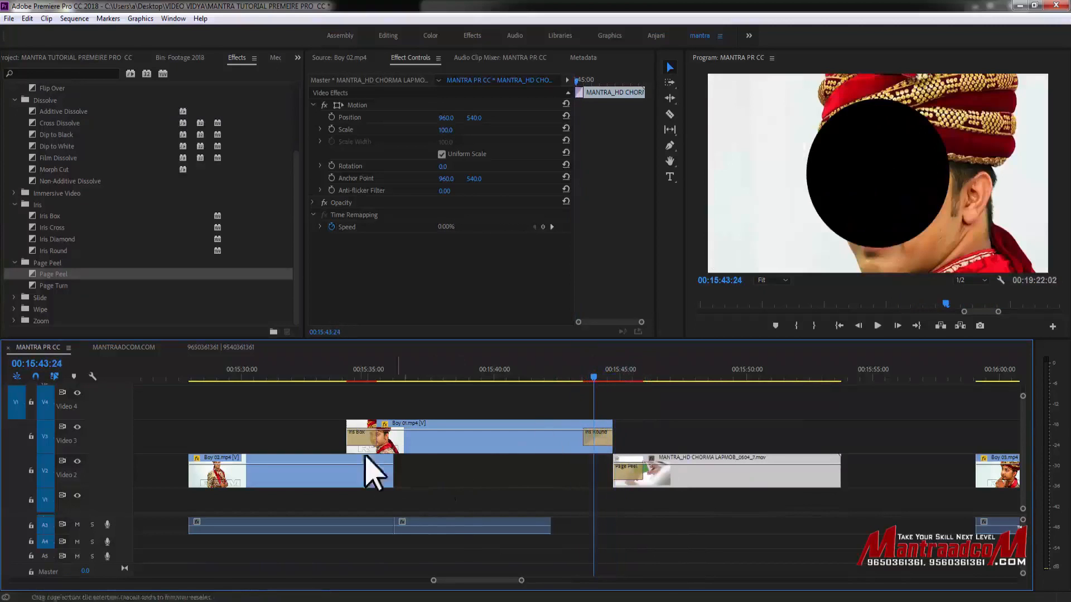
left_click_drag(684, 445, 684, 446)
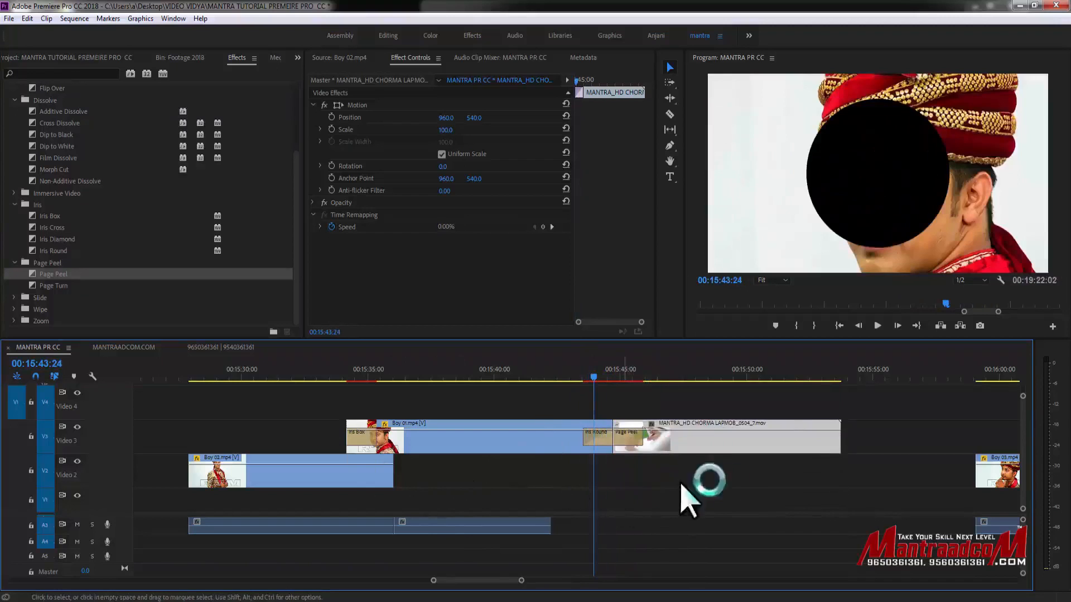
Step: Place the LAPMOB_0504_4 clip on Video 2 beneath the end of Boy 01.mp4 and scrub through the Iris Round transition
left_click(288, 379)
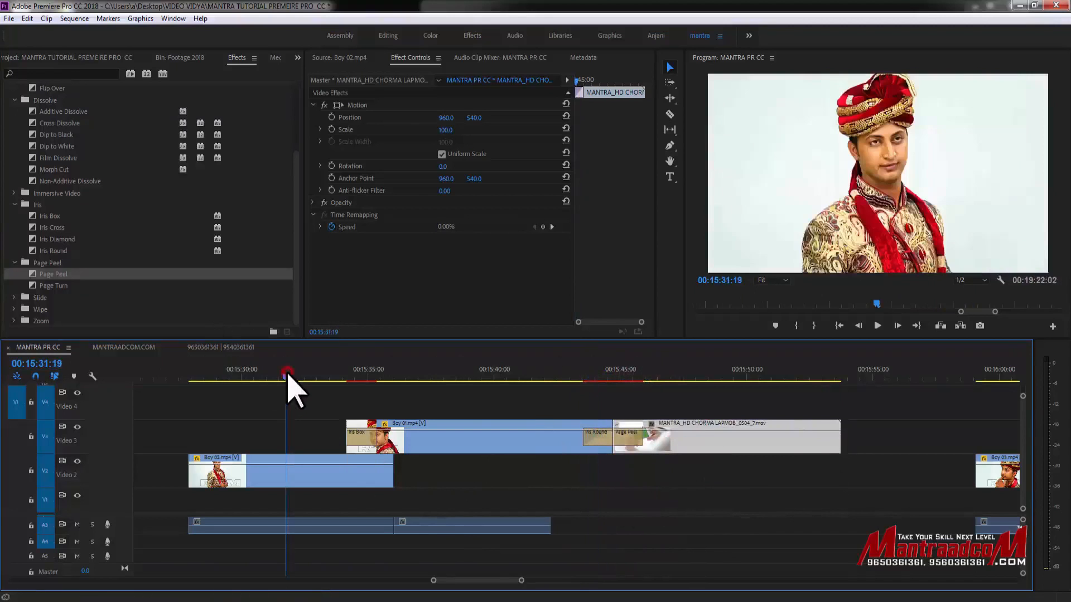
key("minus")
key("minus")
key("minus")
key("minus")
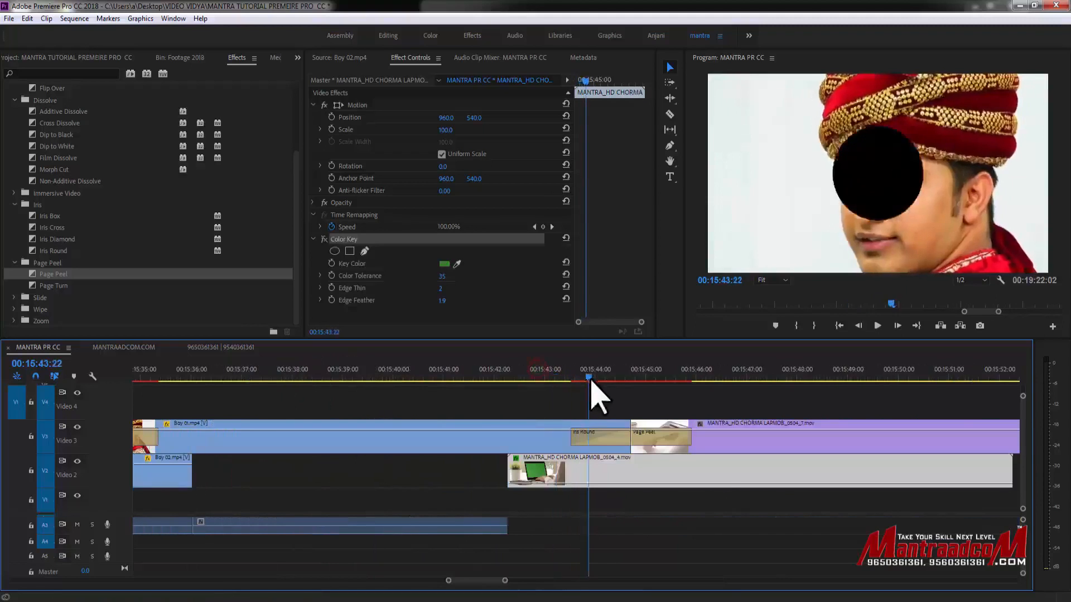
left_click_drag(598, 382, 609, 394)
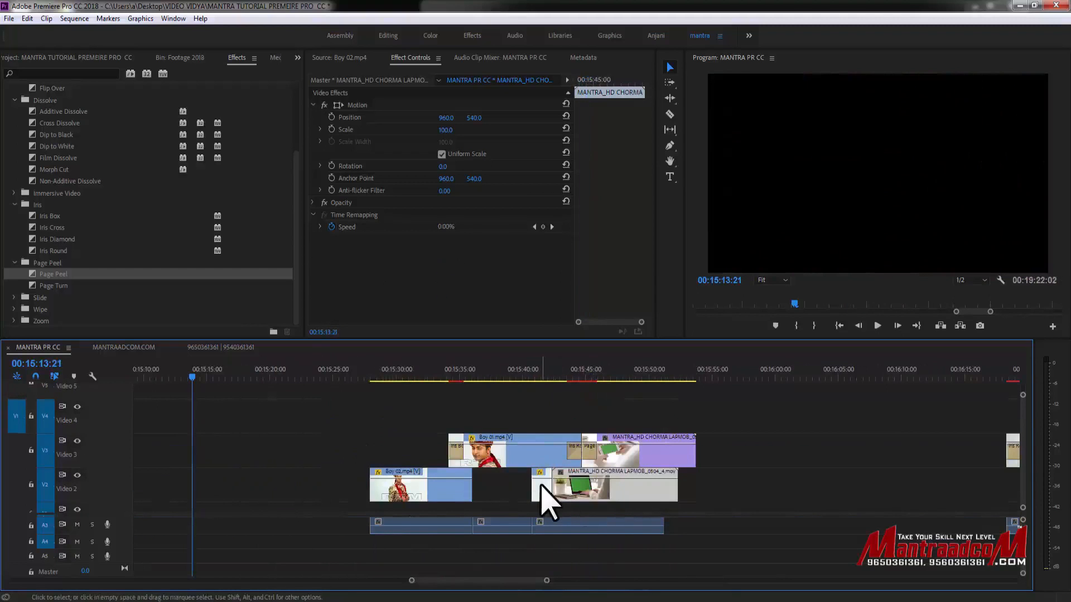
Step: Move the LAPMOB_0504_4 clip to Video 3 ahead of Boy 02.mp4 and place Boy 03.mp4 on Video 2 beneath the Iris Round and Page Peel transitions
left_click_drag(541, 491, 817, 490)
mouse_move(583, 373)
left_mouse_down()
mouse_move(554, 373)
mouse_move(604, 375)
mouse_move(564, 380)
left_mouse_up()
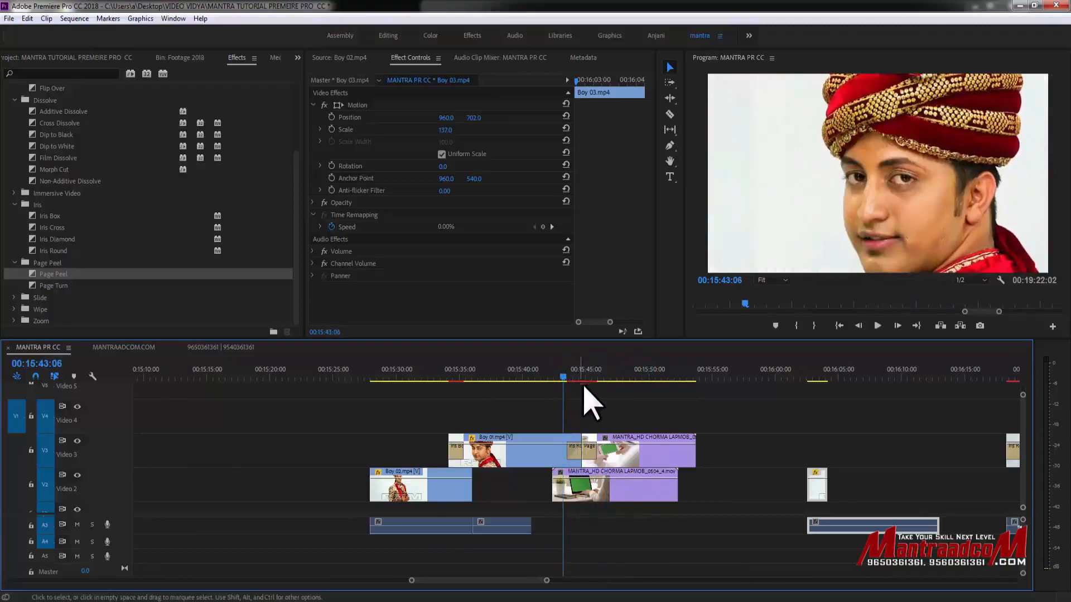
left_click_drag(614, 486, 223, 451)
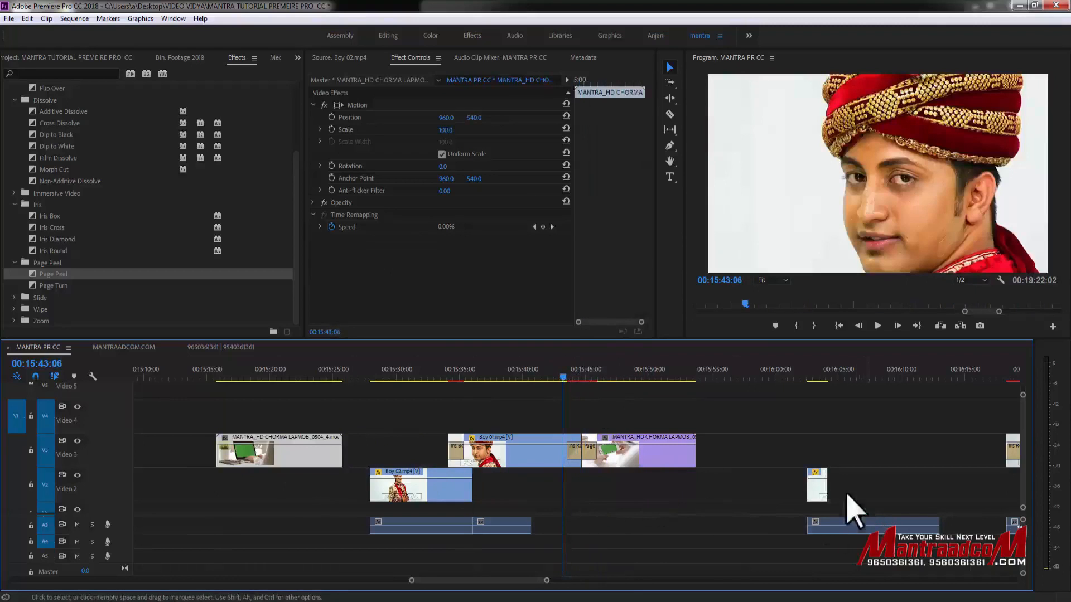
left_click_drag(825, 481, 606, 491)
Step: Examine how the Iris Round transition at the end of Boy 01.mp4 reveals Boy 03.mp4 on the track beneath
key("space")
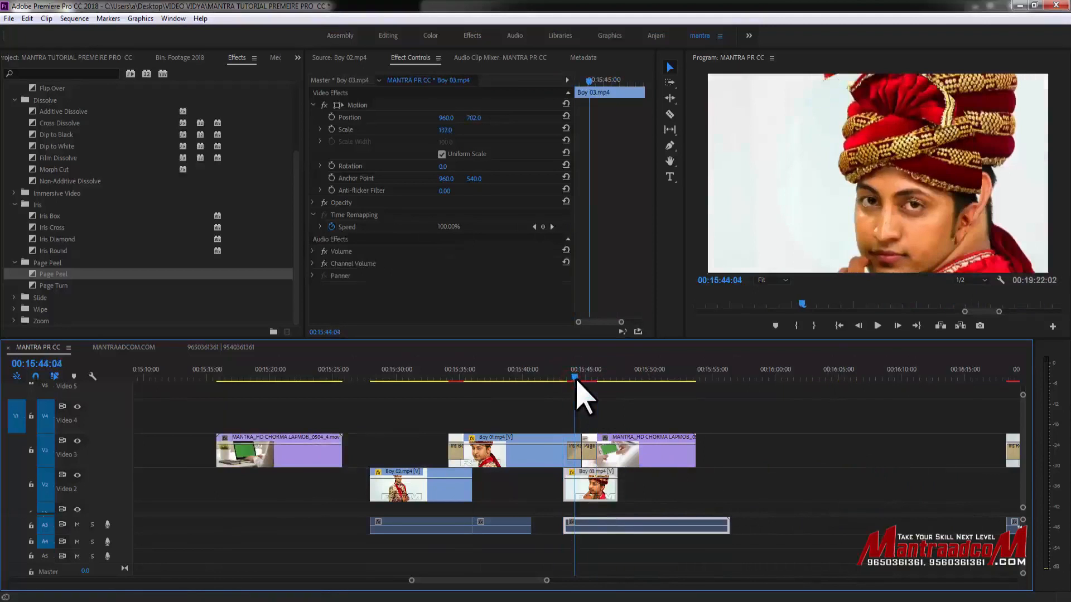
key("equal")
key("equal")
key("equal")
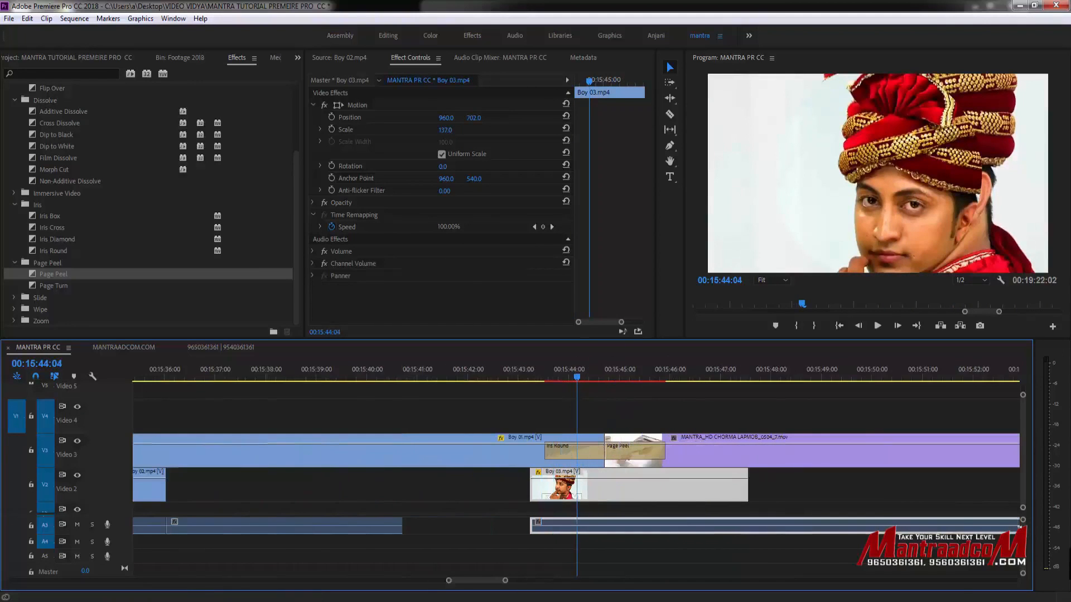
left_click_drag(619, 372, 592, 391)
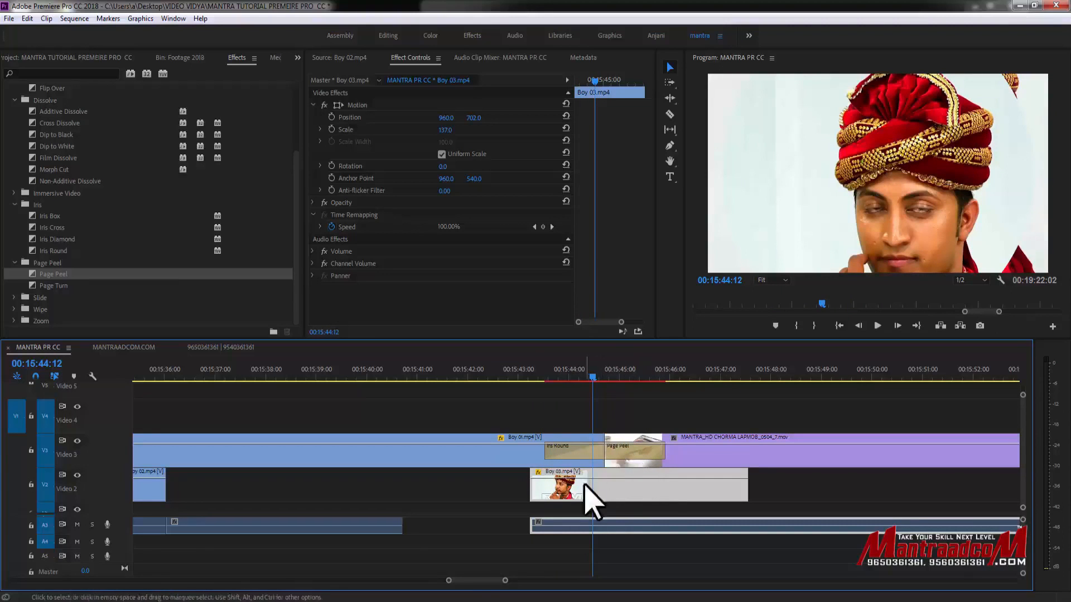
key("space")
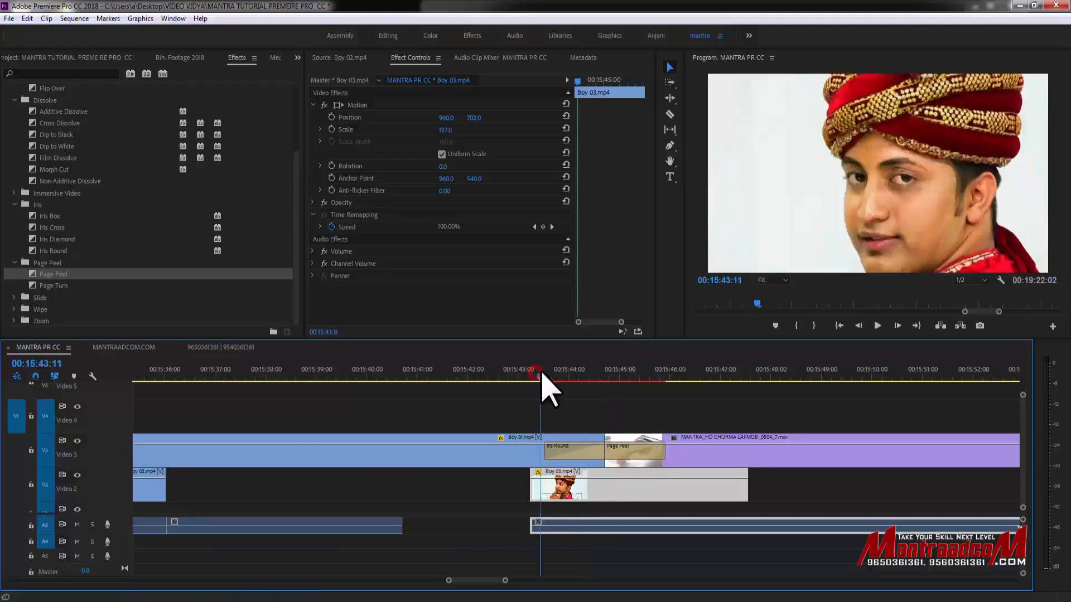
left_click_drag(616, 391, 589, 411)
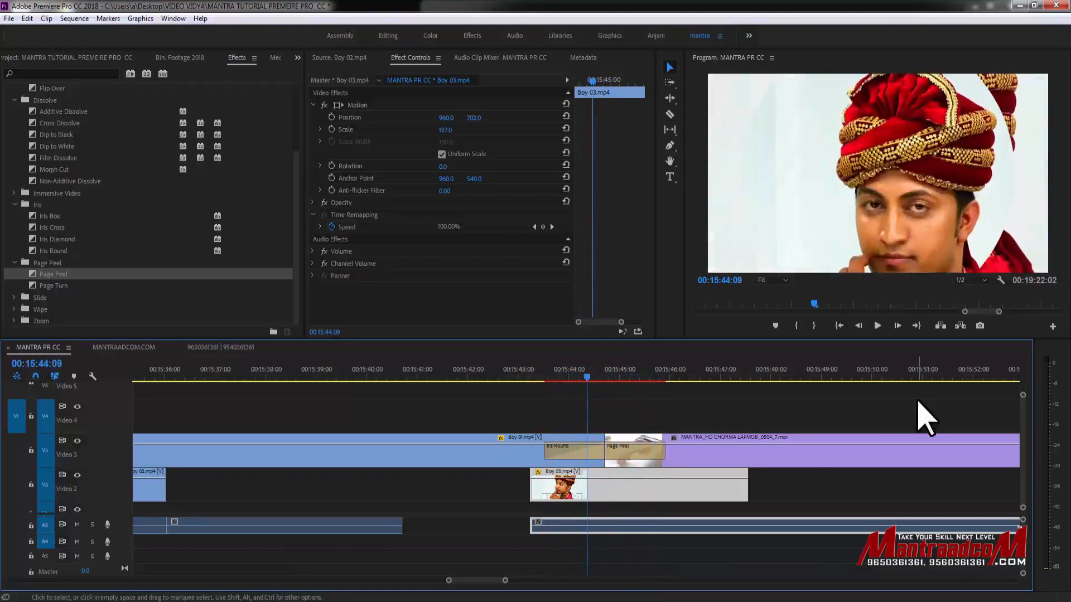
key("minus")
key("minus")
key("minus")
key("minus")
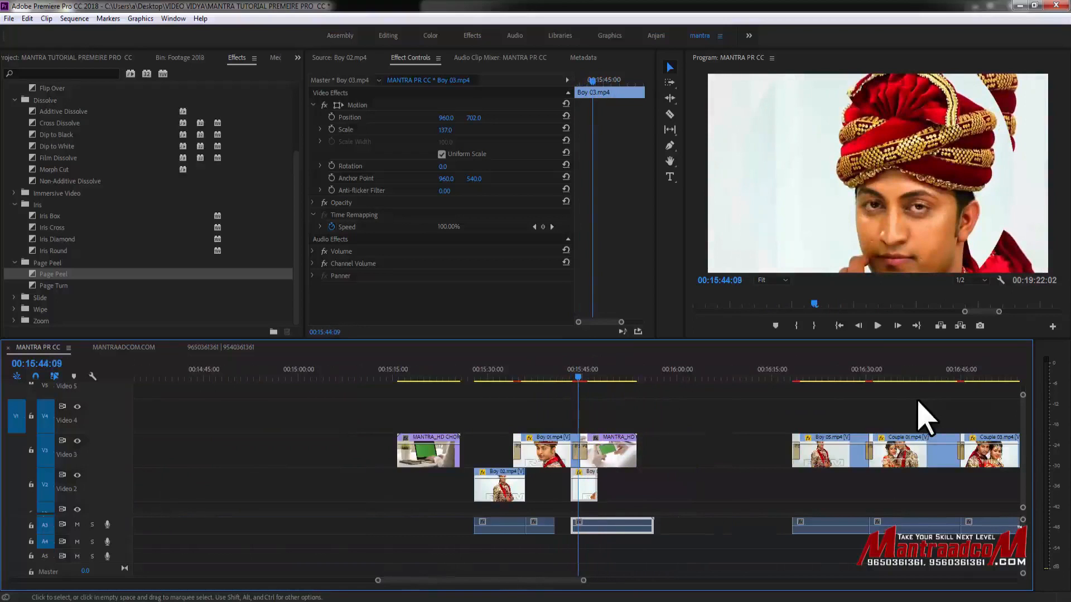